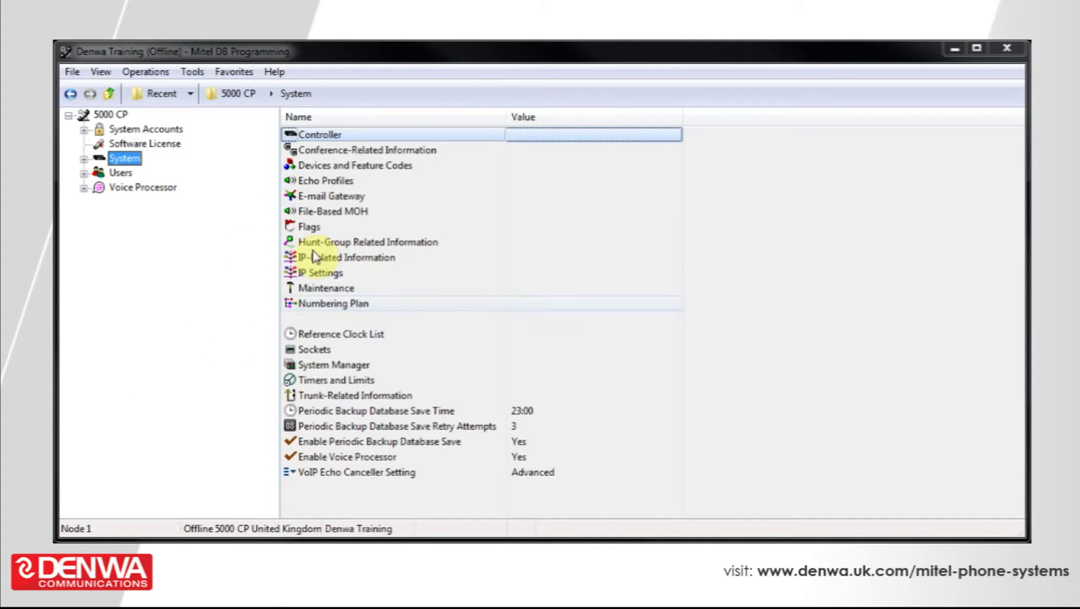
# Expand System and Devices and Feature Codes to list Phones with extensions 1000–1003 and 1099
pyautogui.click(84, 160)
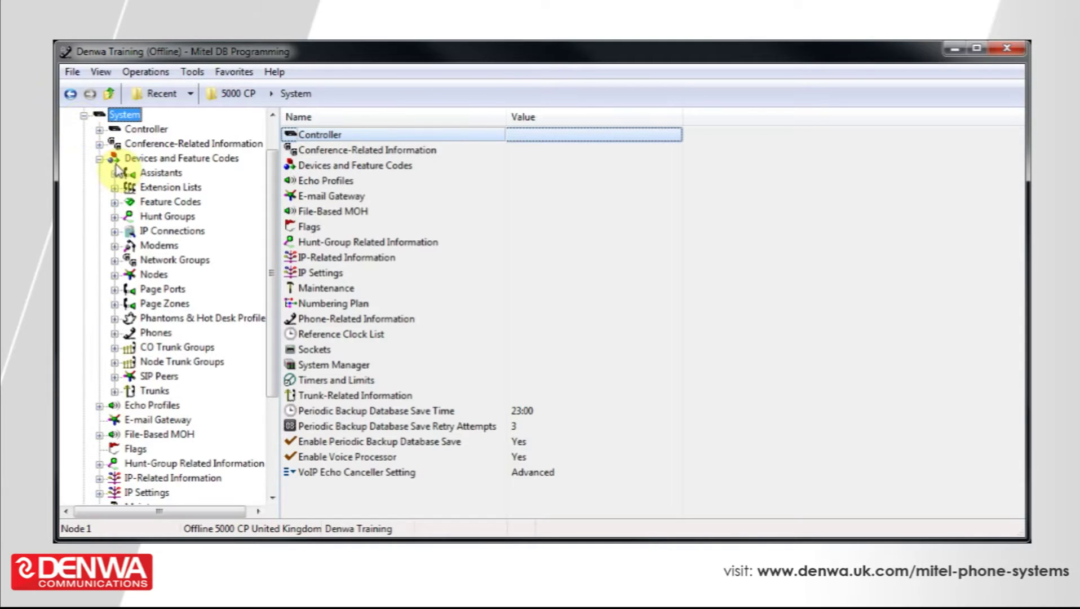
pyautogui.click(138, 333)
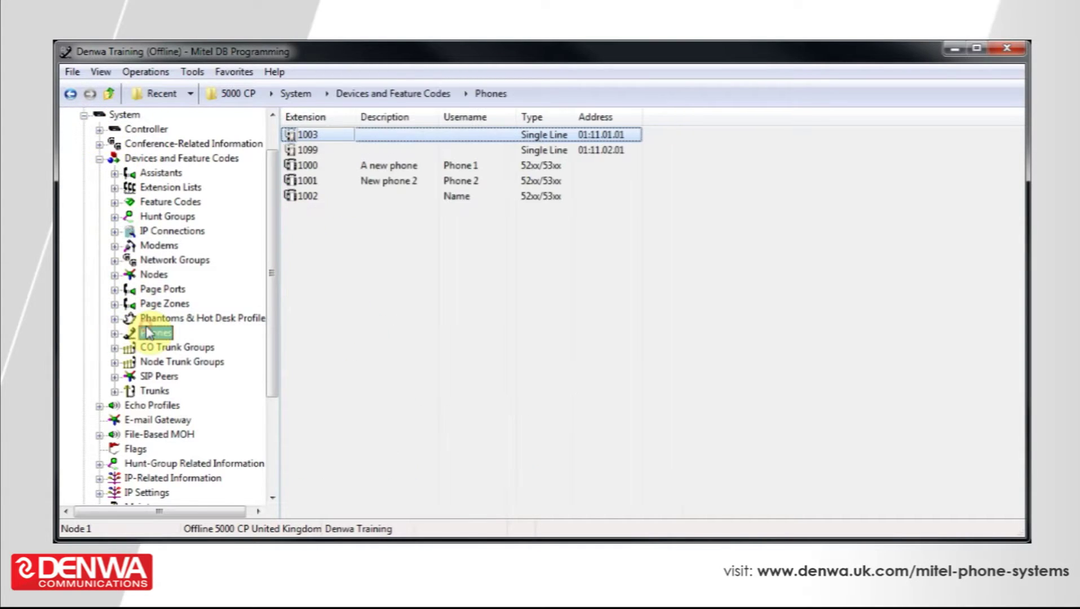
# Create SIP phone extension 1004 from the Phones list's context menu
pyautogui.rightClick(383, 276)
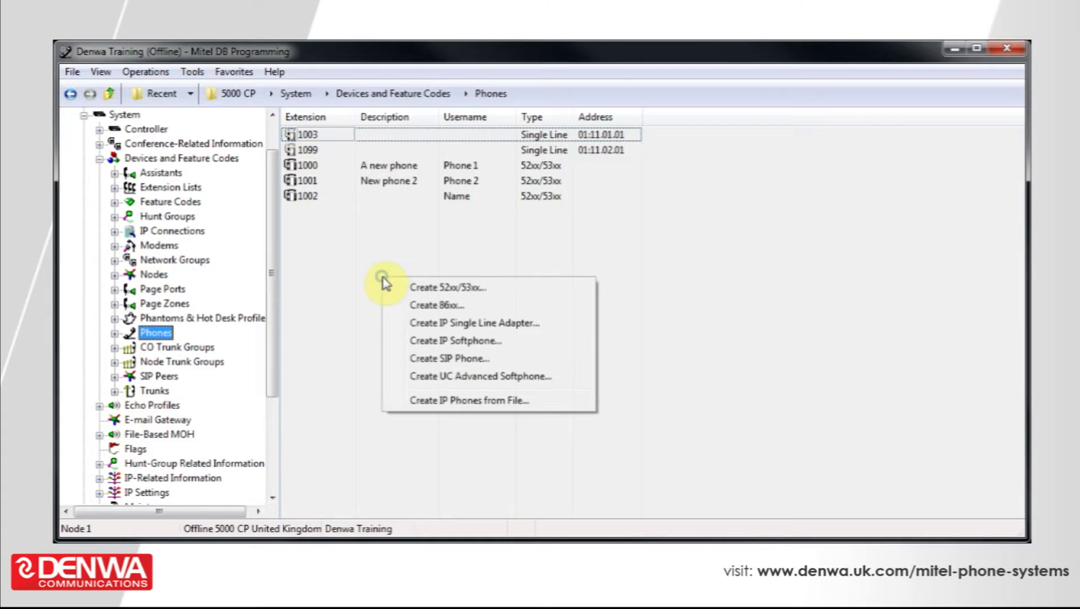
pyautogui.click(411, 361)
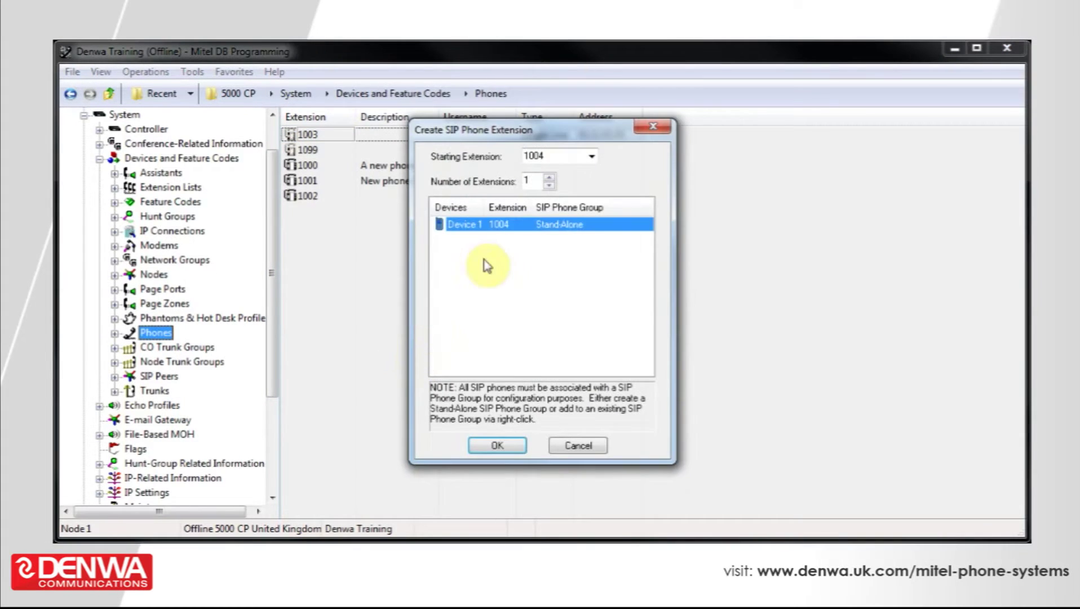
pyautogui.click(505, 445)
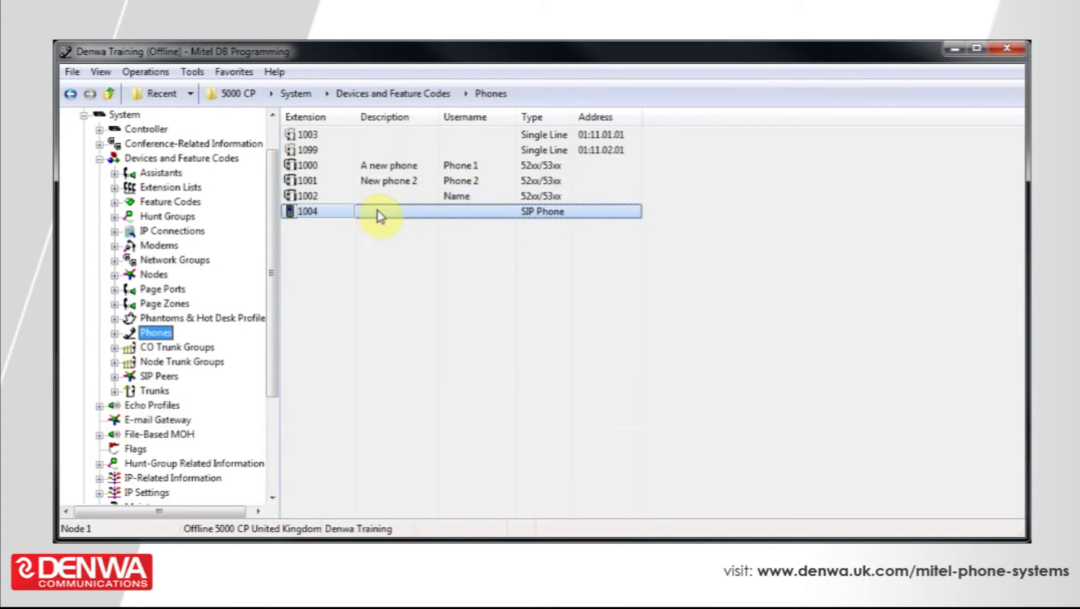
# Enter 'SIP' as both the Description and Username of extension 1004
pyautogui.click(383, 214)
pyautogui.write('SIP')
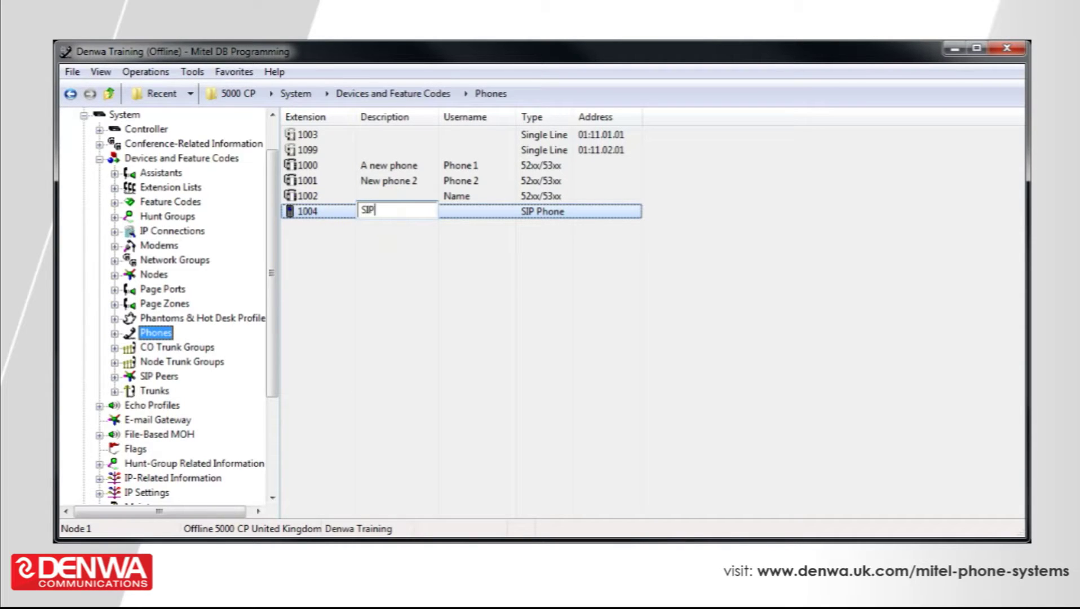
pyautogui.click(460, 265)
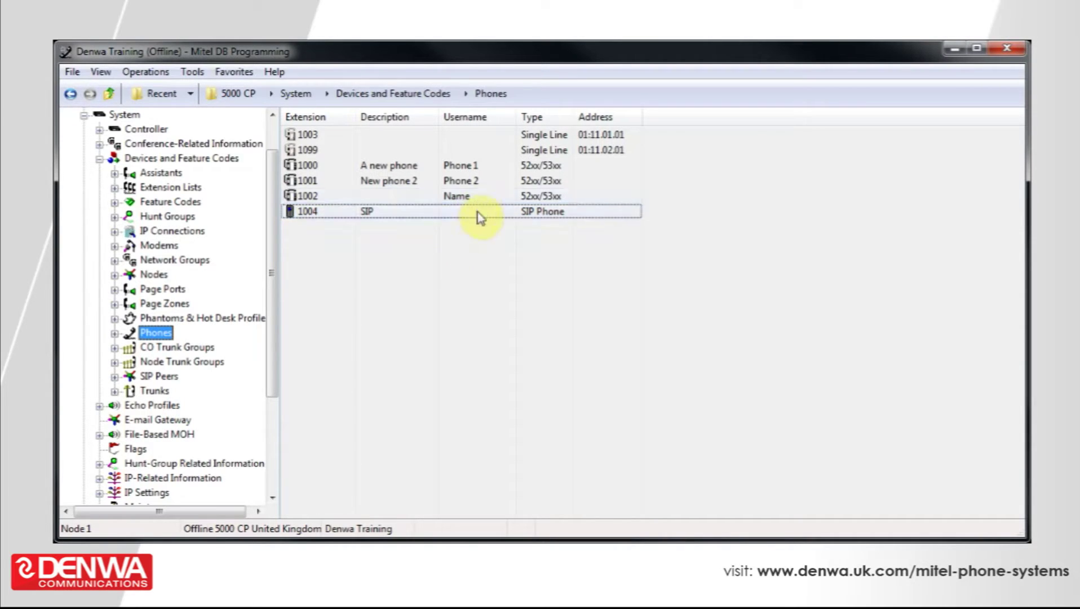
pyautogui.click(481, 215)
pyautogui.click(479, 212)
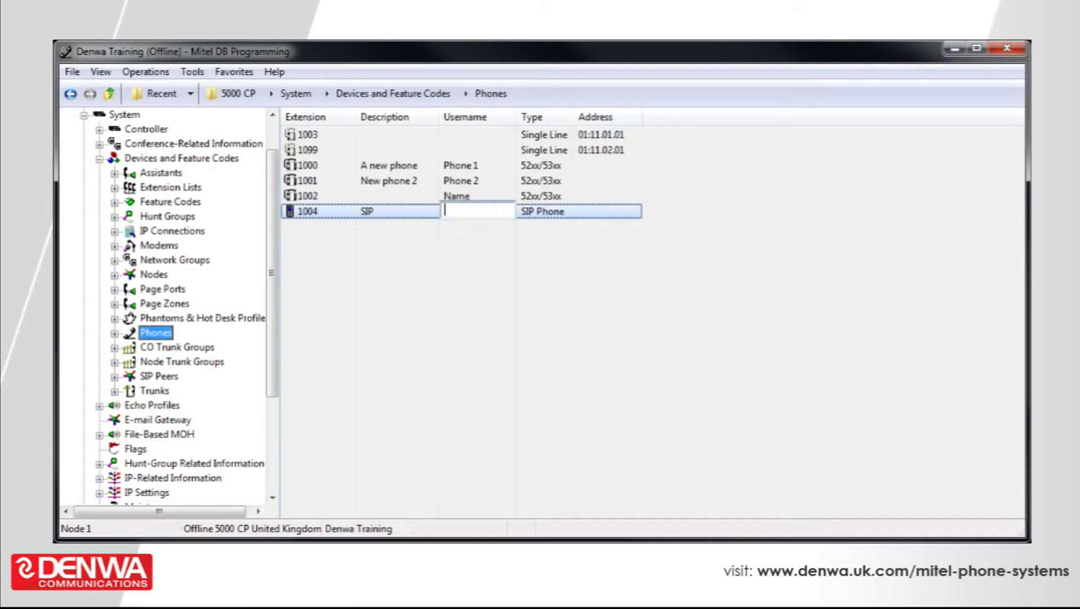
pyautogui.write('SIP')
pyautogui.click(493, 319)
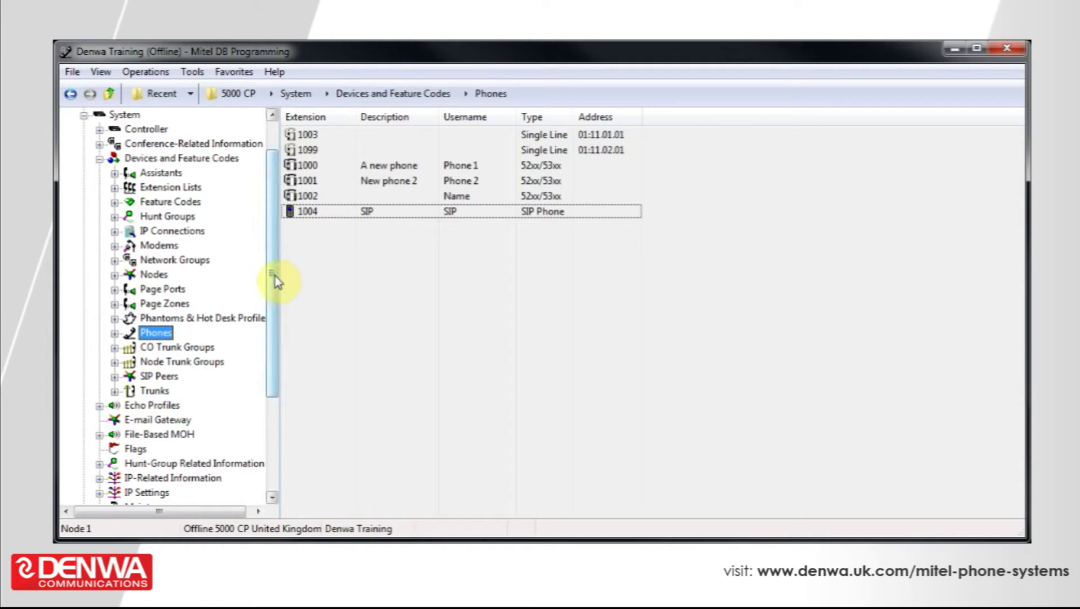
# In extension 1004's properties, enter and confirm a new passcode through Edit Passcode
pyautogui.doubleClick(312, 212)
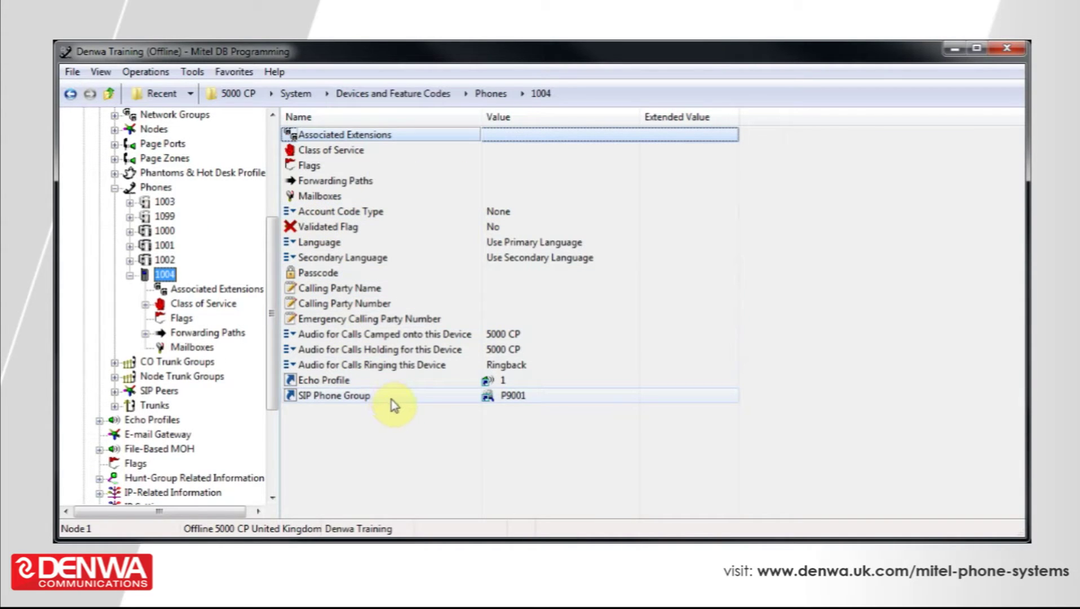
pyautogui.rightClick(553, 275)
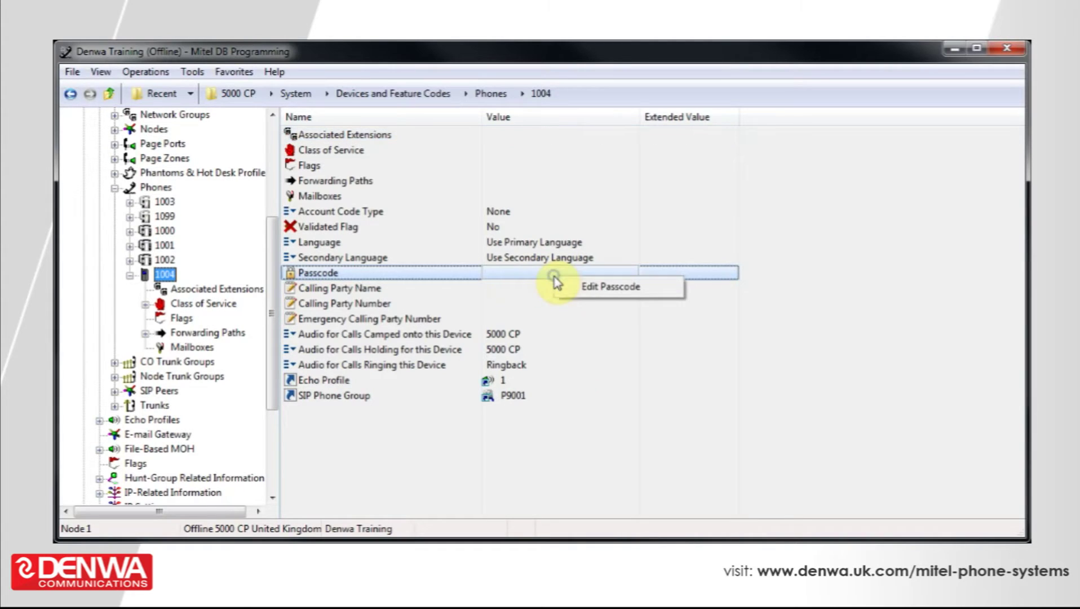
pyautogui.click(574, 289)
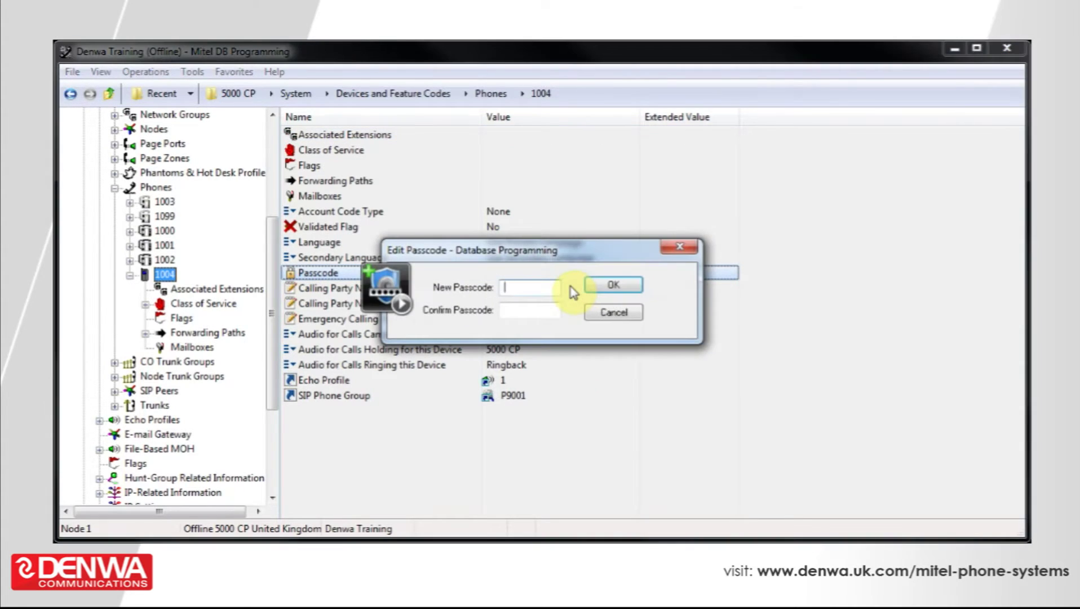
pyautogui.write('1234')
pyautogui.press('Tab')
pyautogui.write('1234')
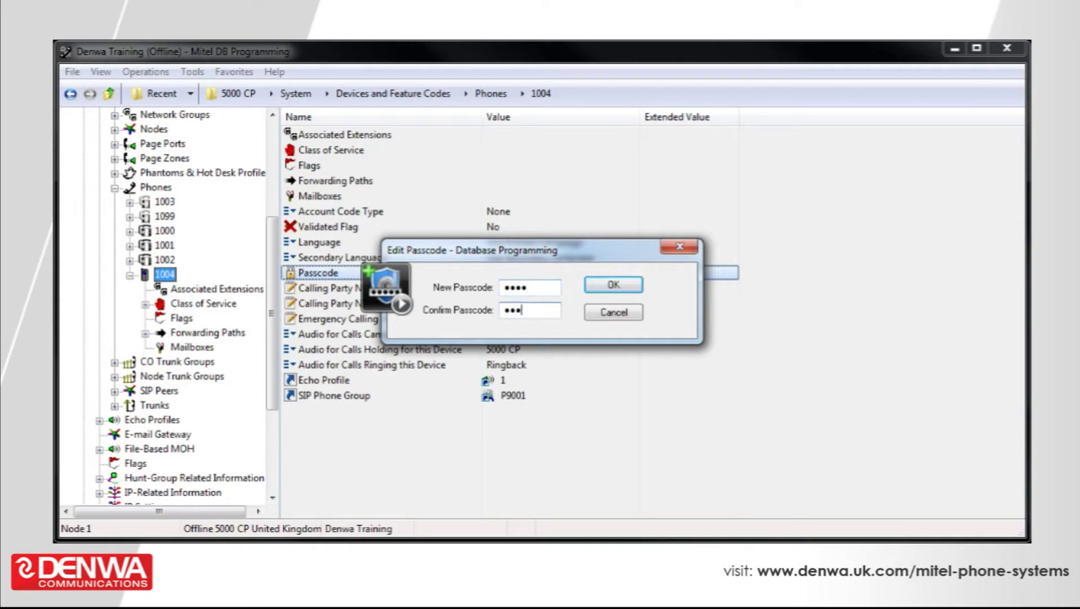
pyautogui.click(636, 284)
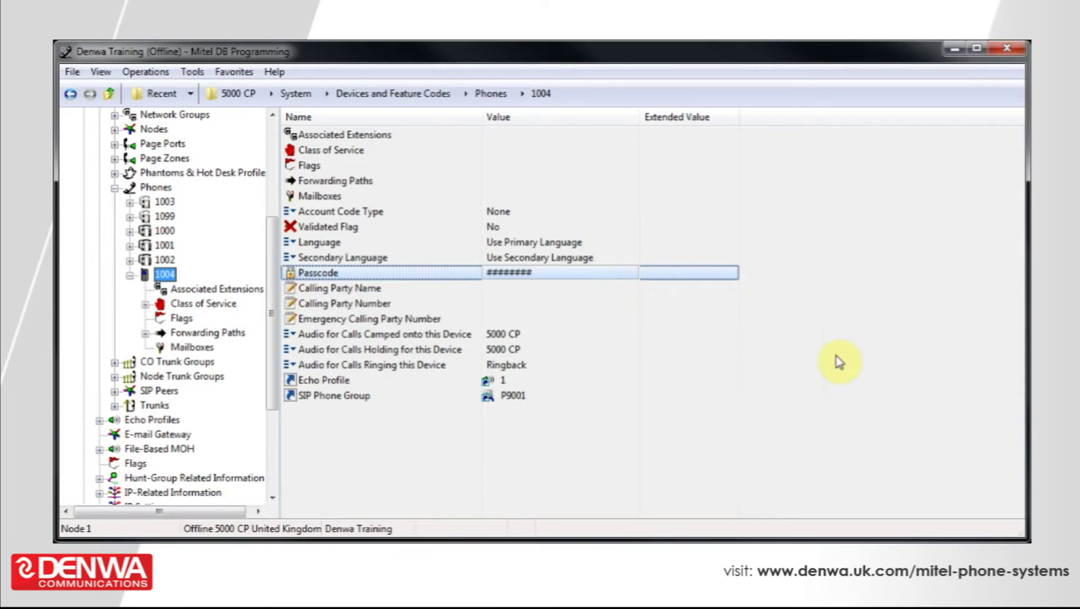
pyautogui.click(852, 338)
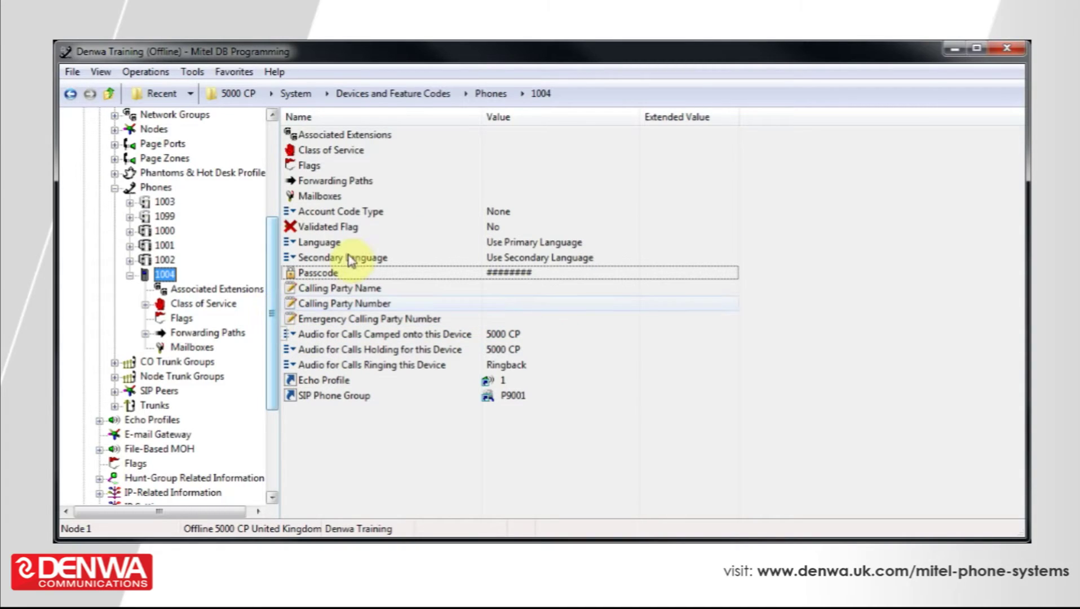
# Set Outgoing Extension to 92000 in extension 1004's Associated Extensions
pyautogui.doubleClick(410, 136)
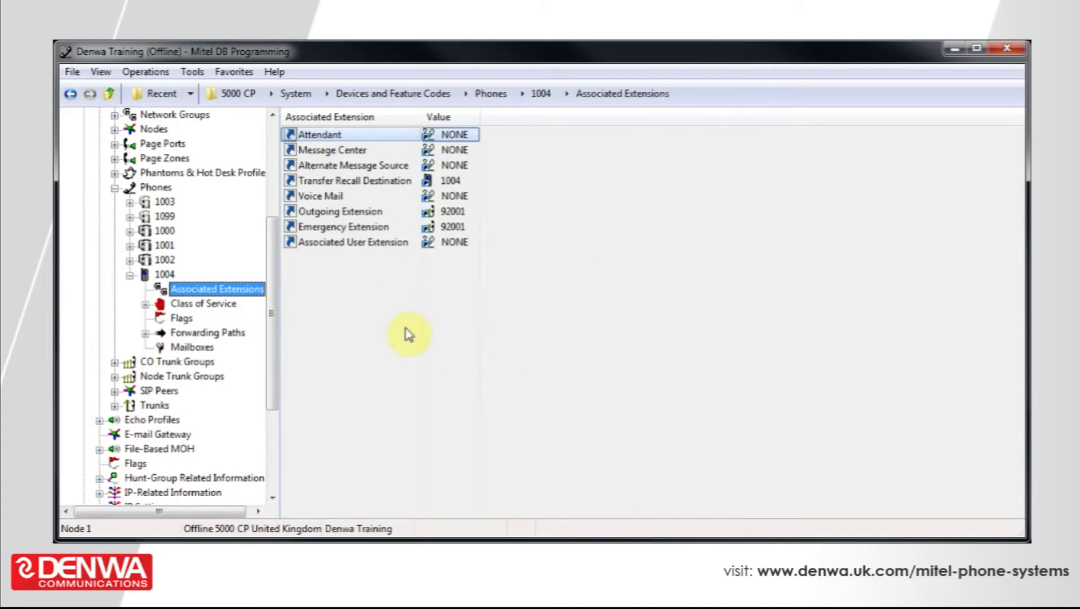
pyautogui.doubleClick(453, 211)
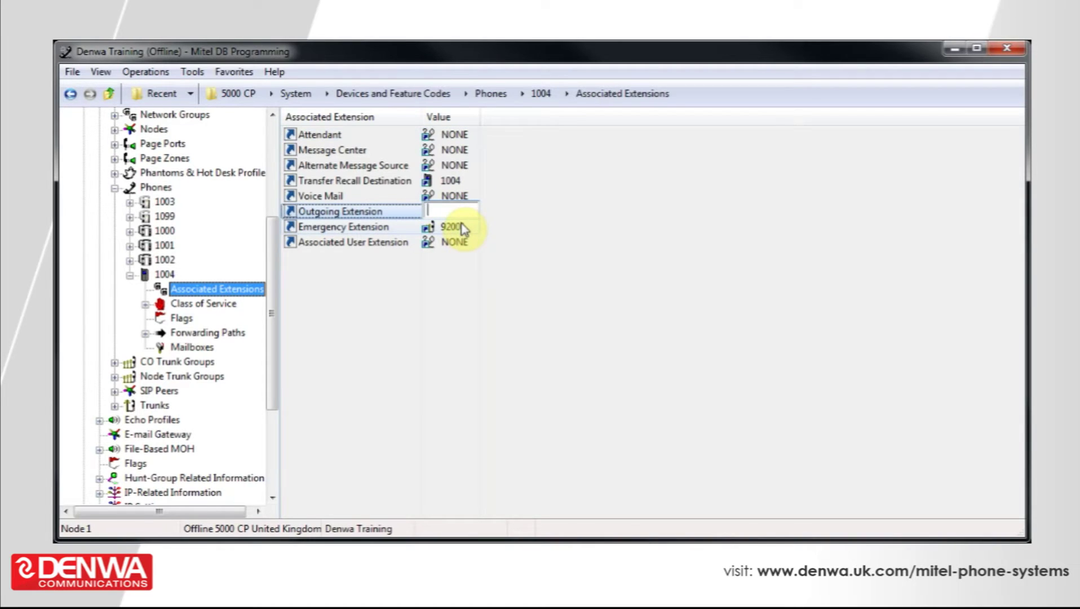
pyautogui.write('92000')
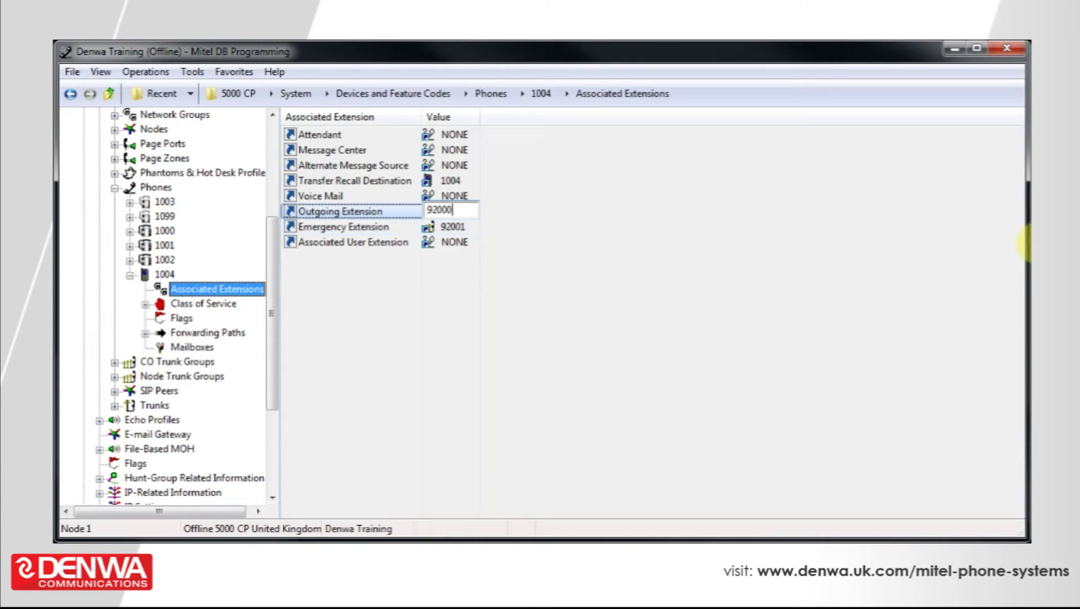
pyautogui.click(800, 288)
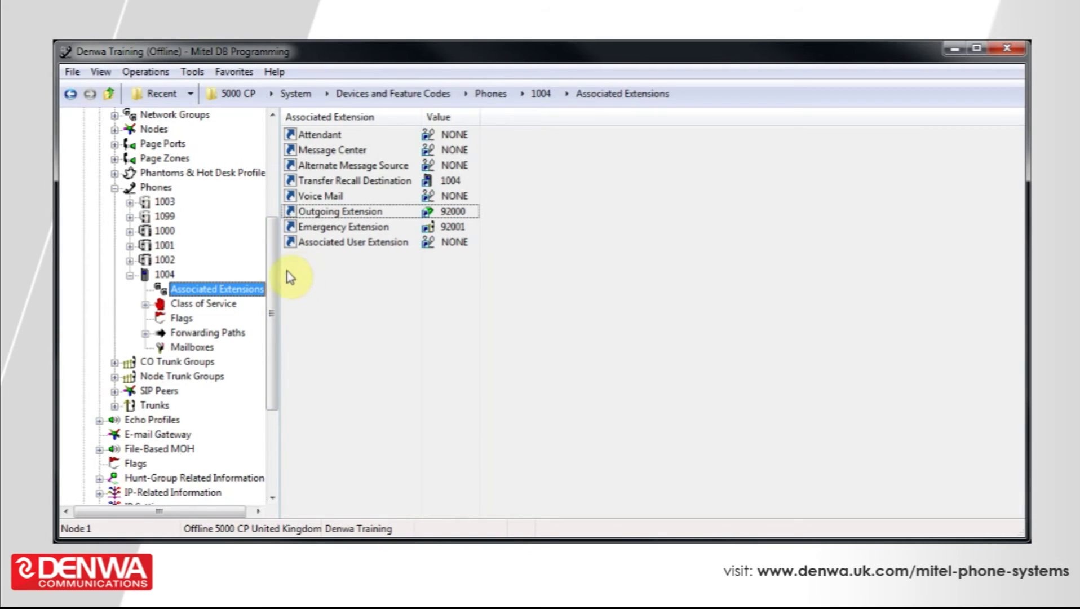
# Navigate the tree to SIP Peers > SIP Phone Groups > P9001 > Configuration
pyautogui.moveTo(276, 272); pyautogui.dragTo(279, 311)
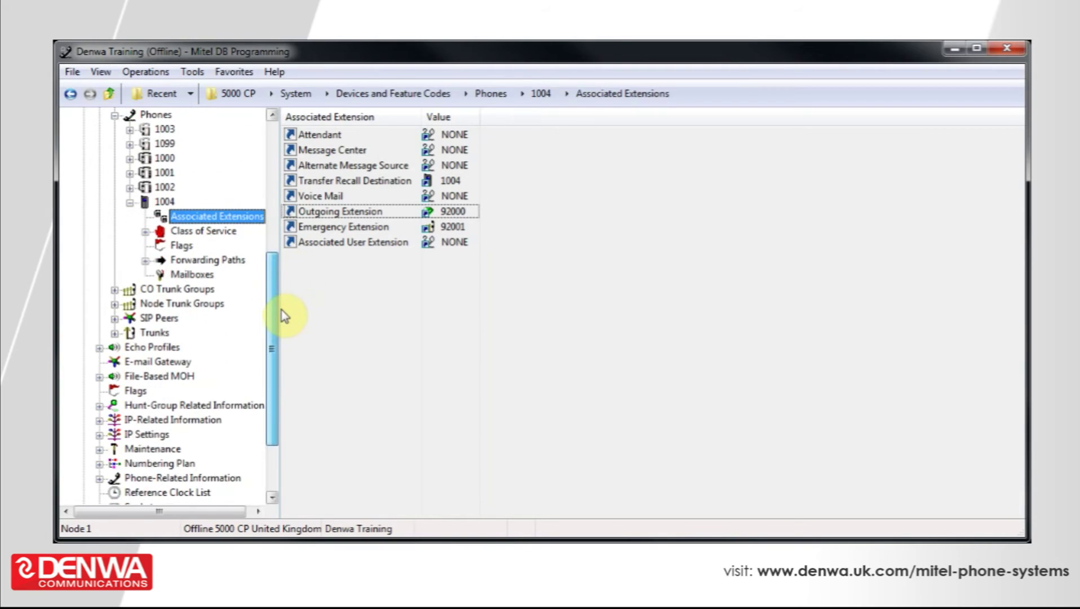
pyautogui.click(115, 319)
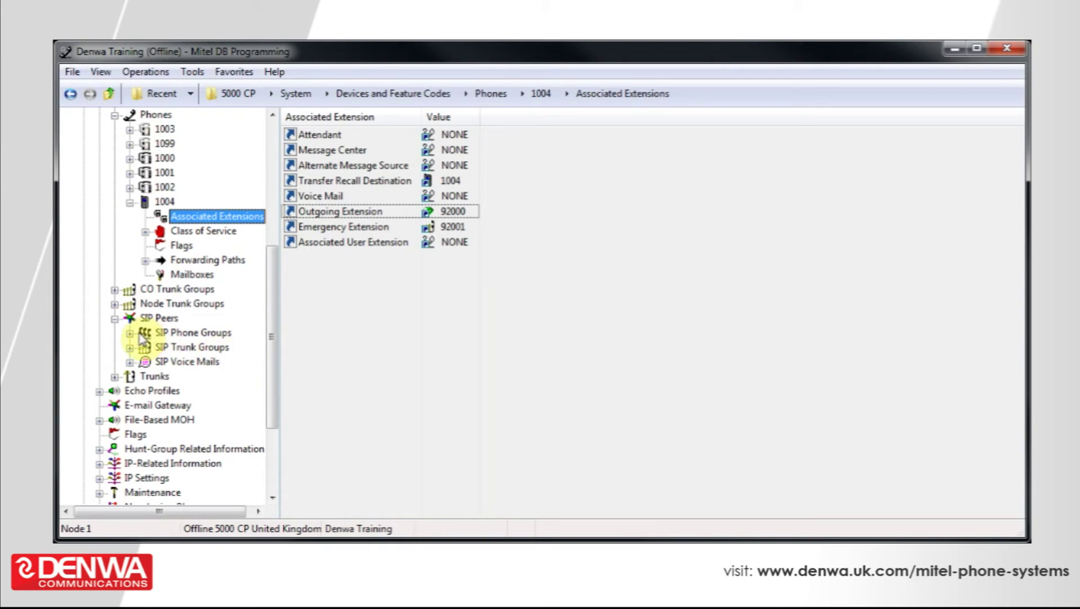
pyautogui.click(131, 333)
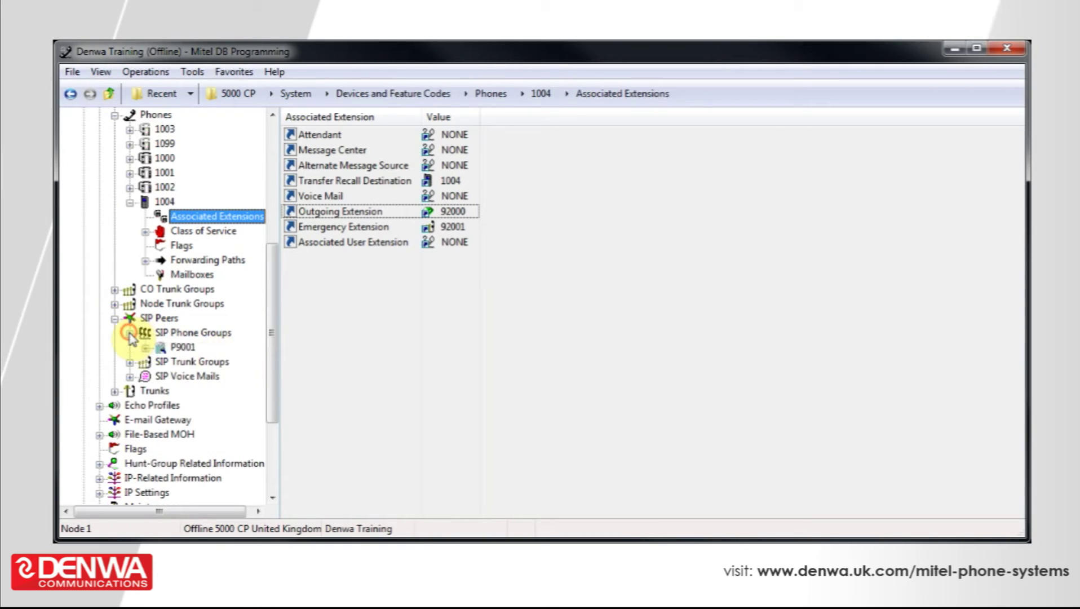
pyautogui.click(182, 347)
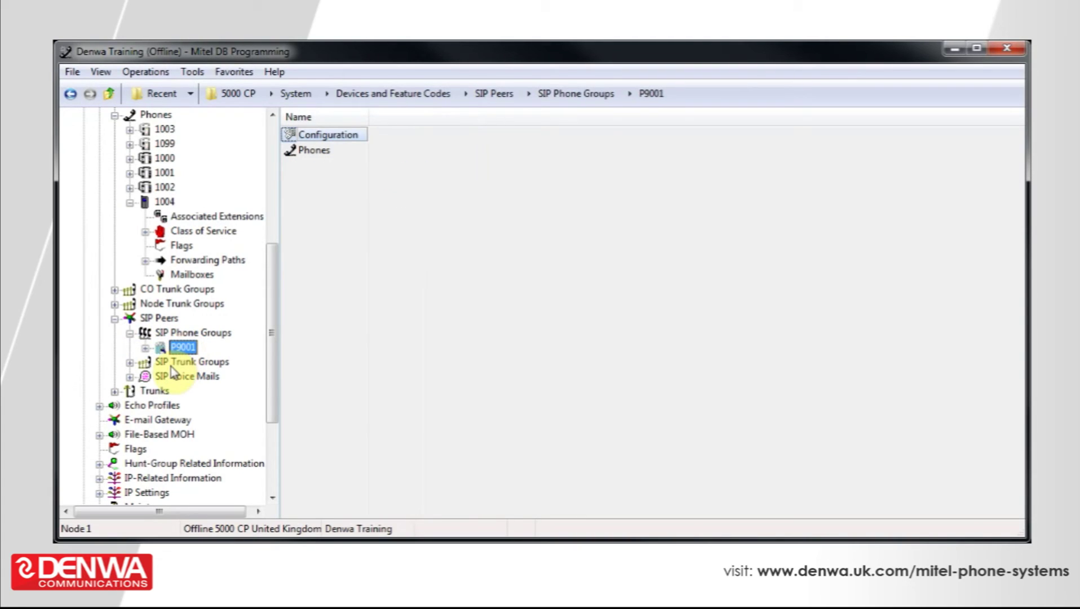
pyautogui.click(145, 348)
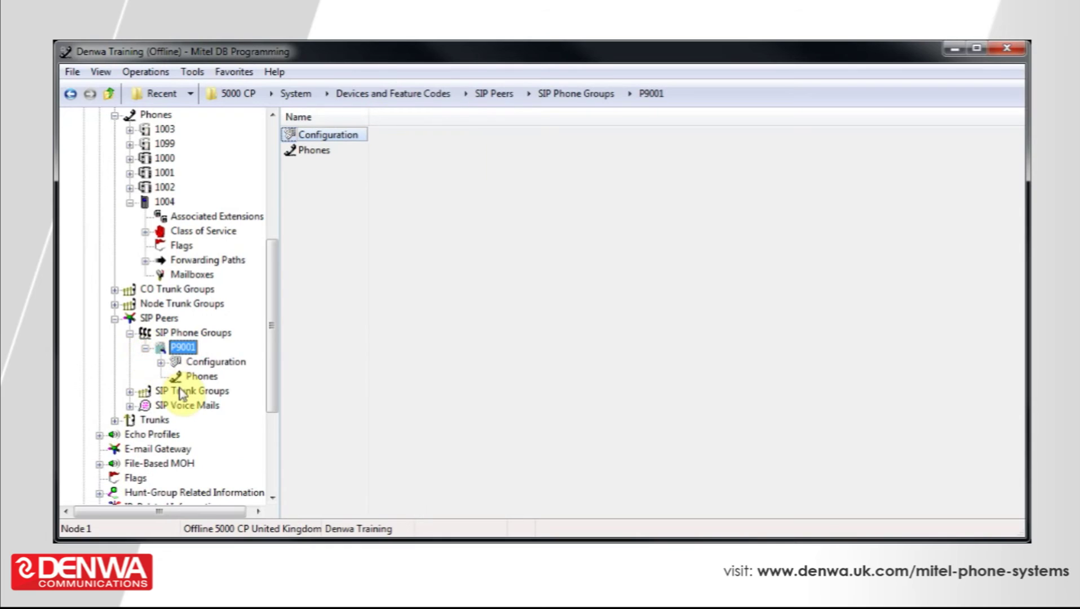
pyautogui.click(206, 363)
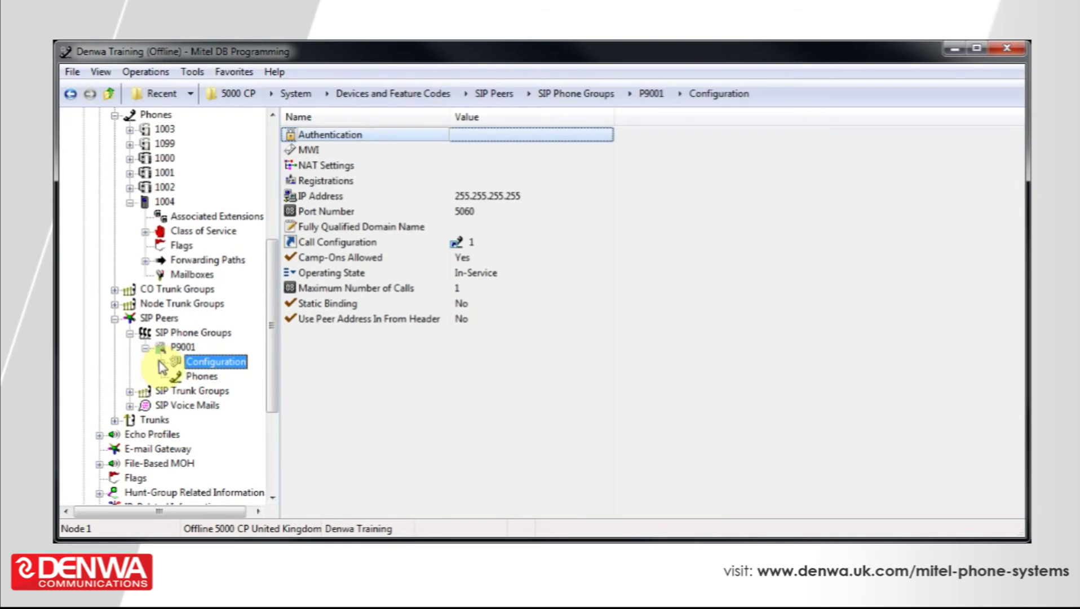
pyautogui.click(161, 362)
# Change P9001's NAT Address Type from Native to NAT under NAT Settings
pyautogui.click(210, 406)
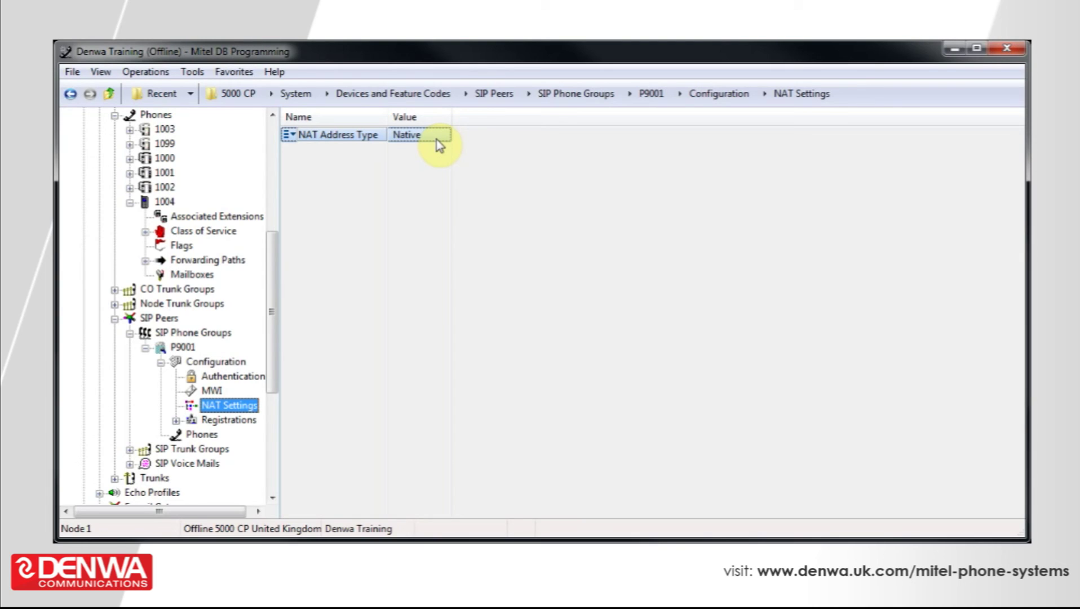
pyautogui.click(438, 141)
pyautogui.click(443, 134)
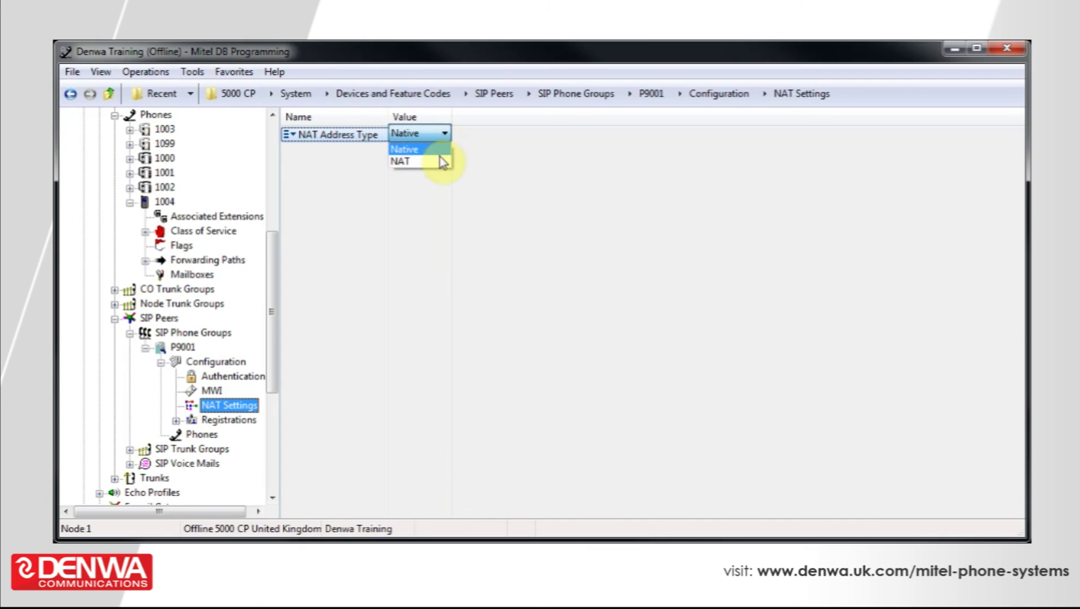
pyautogui.click(440, 162)
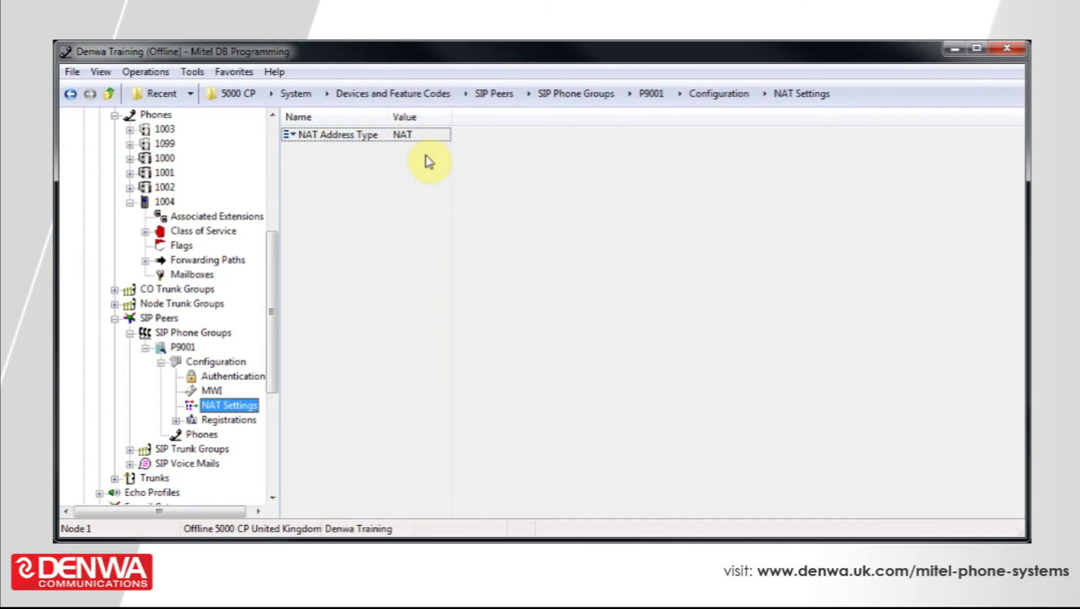